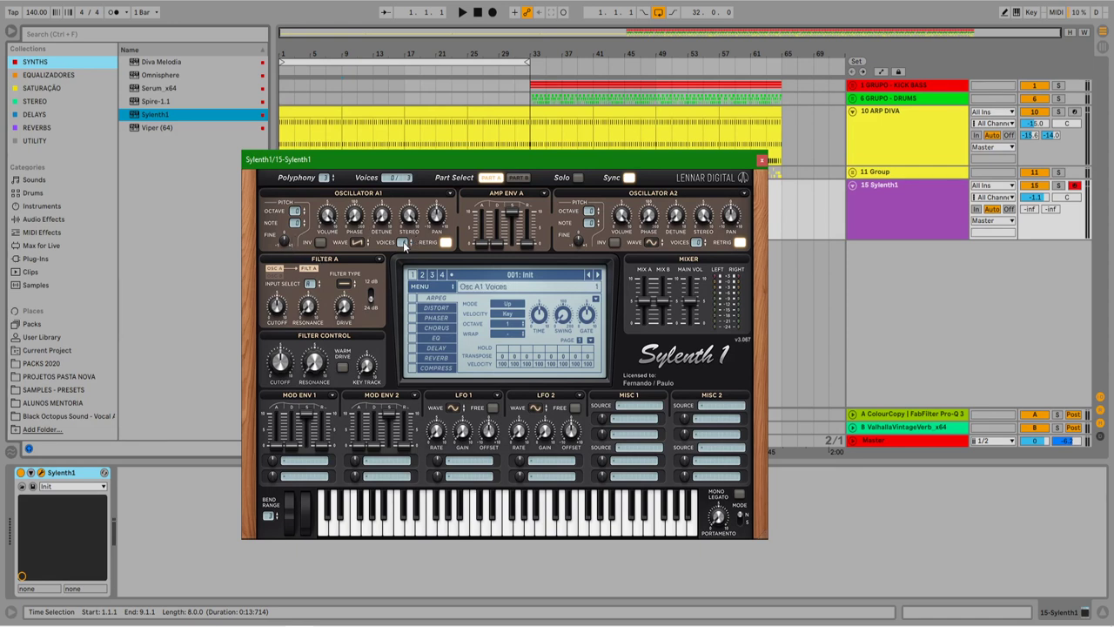
Step: Set oscillator A1 to 4 voices with retrigger off and set Filter A's type to Lowpass
{"action": "left_click_drag", "start_coordinate": [404, 239], "coordinate": [410, 212]}
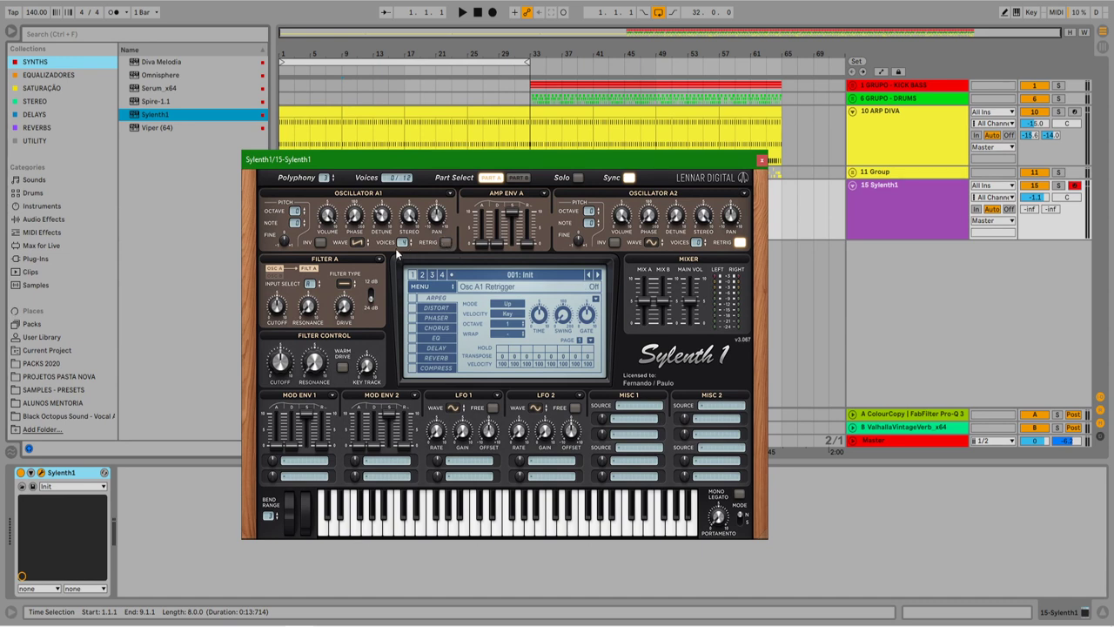
{"action": "left_click", "coordinate": [343, 287]}
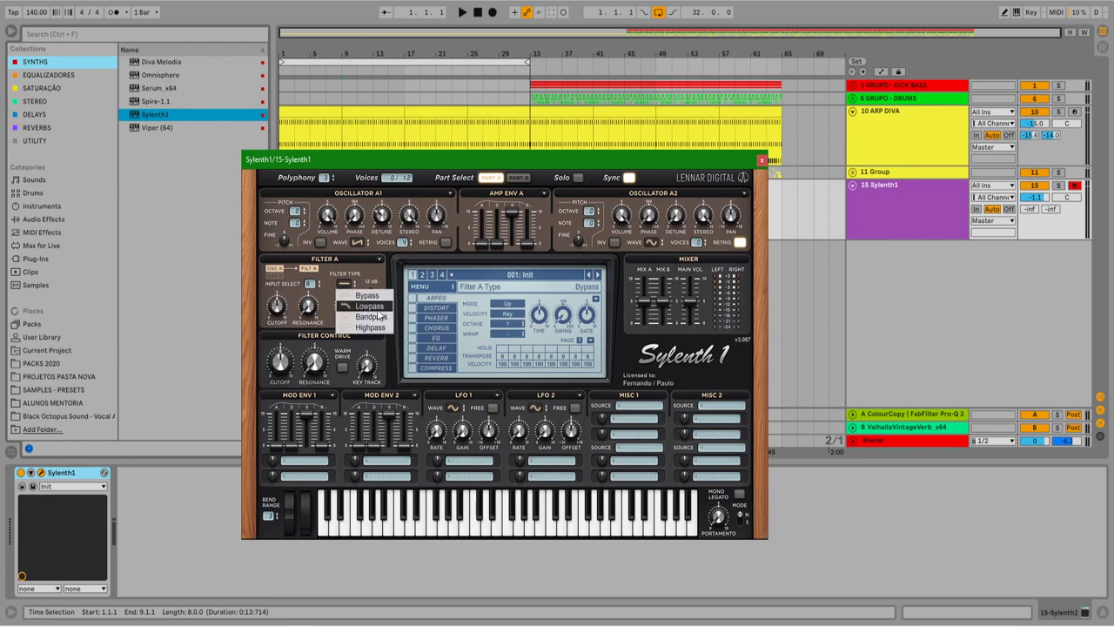
{"action": "left_click", "coordinate": [377, 309]}
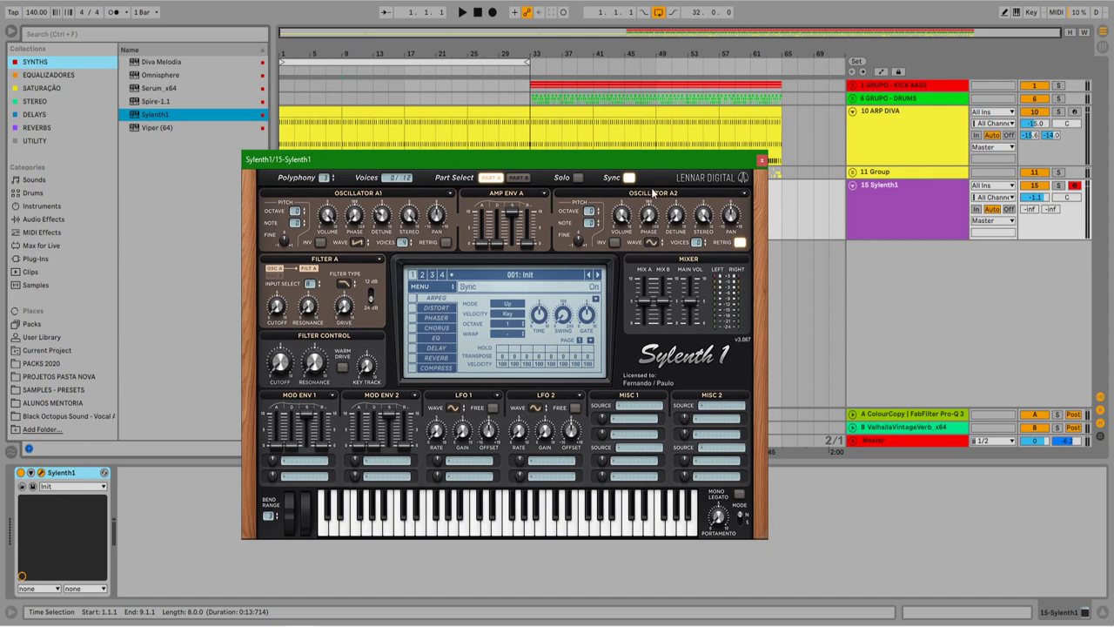
{"action": "left_click", "coordinate": [762, 160]}
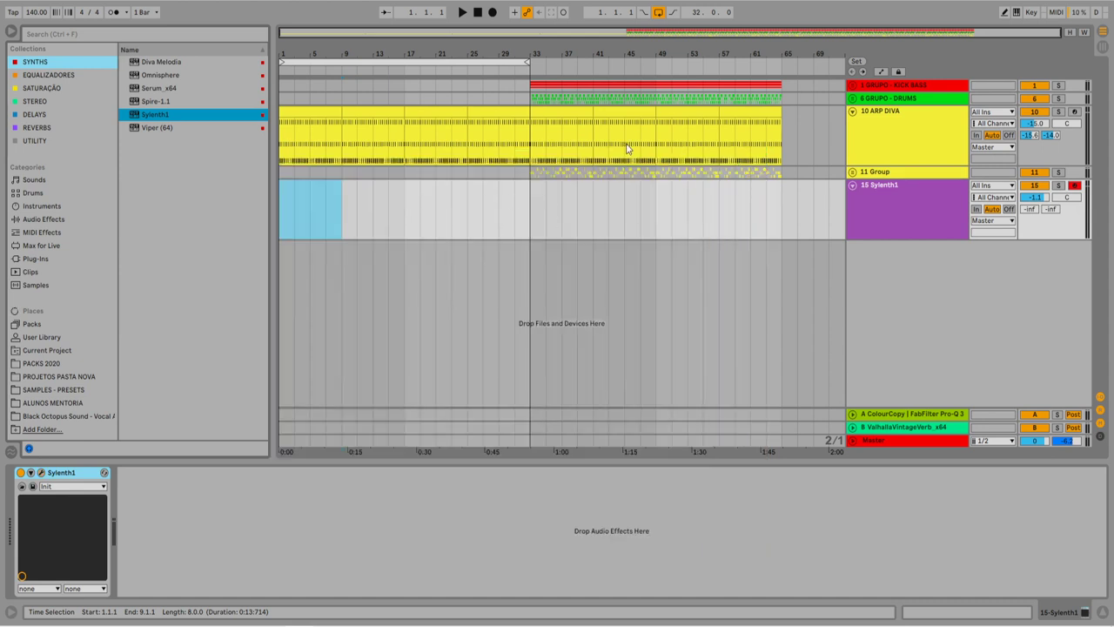
Step: Check the notes in the first ARP DIVA clip and create an empty 32-bar MIDI clip on the Sylenth1 track
{"action": "double_click", "coordinate": [287, 108]}
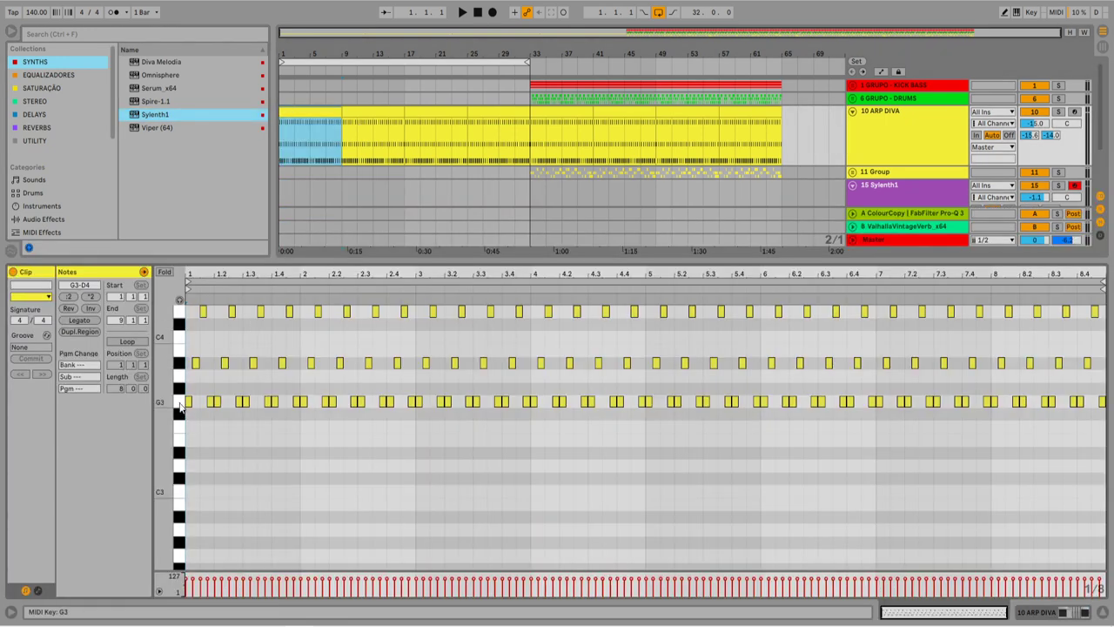
{"action": "left_click", "coordinate": [933, 143]}
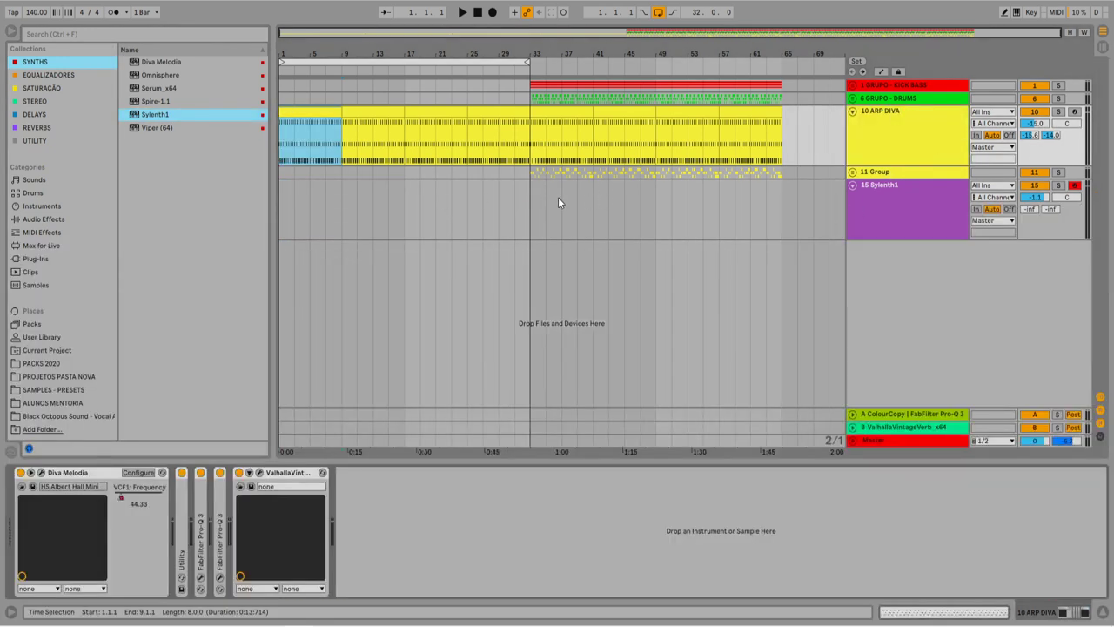
{"action": "left_click_drag", "start_coordinate": [525, 200], "coordinate": [144, 225]}
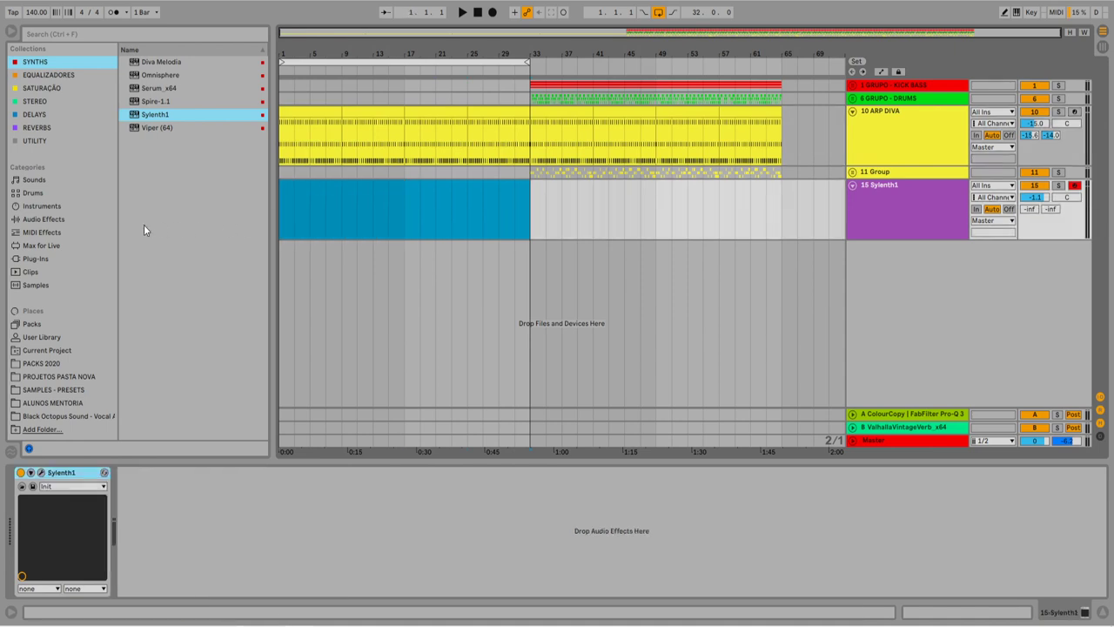
{"action": "key", "text": "ctrl+shift+m"}
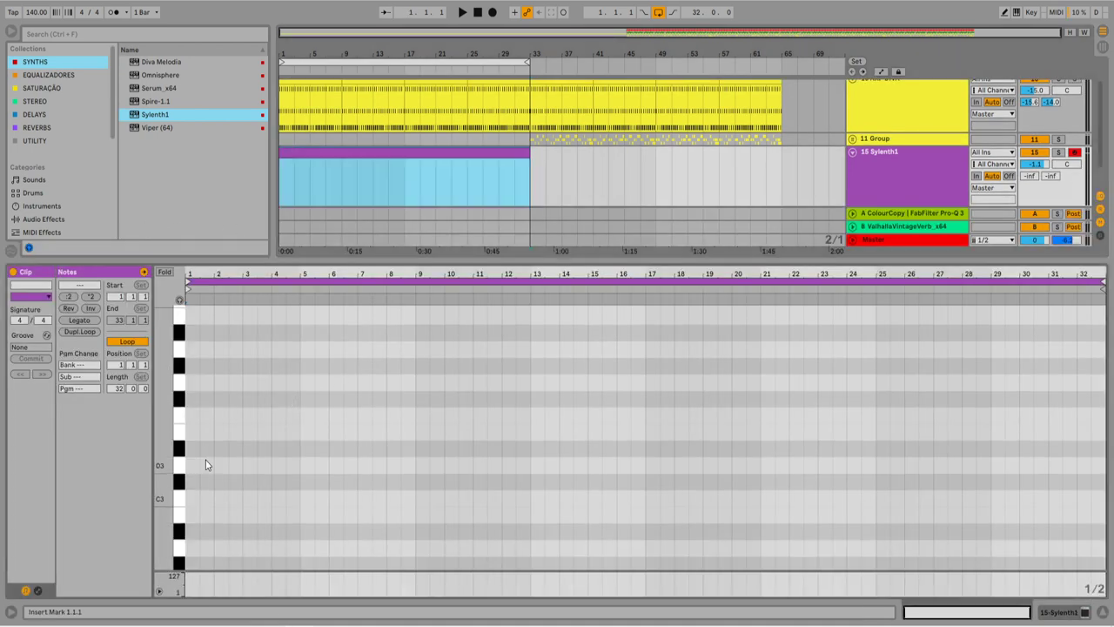
Step: Add a G2 note at the start of the Sylenth1 clip and extend it over all 32 bars
{"action": "scroll", "coordinate": [204, 459], "scroll_direction": "down", "scroll_amount": 2}
{"action": "double_click", "coordinate": [194, 425]}
{"action": "key", "text": "Down"}
{"action": "key", "text": "Down"}
{"action": "key", "text": "Down"}
{"action": "key", "text": "Down"}
{"action": "key", "text": "Down"}
{"action": "key", "text": "Down"}
{"action": "key", "text": "Down"}
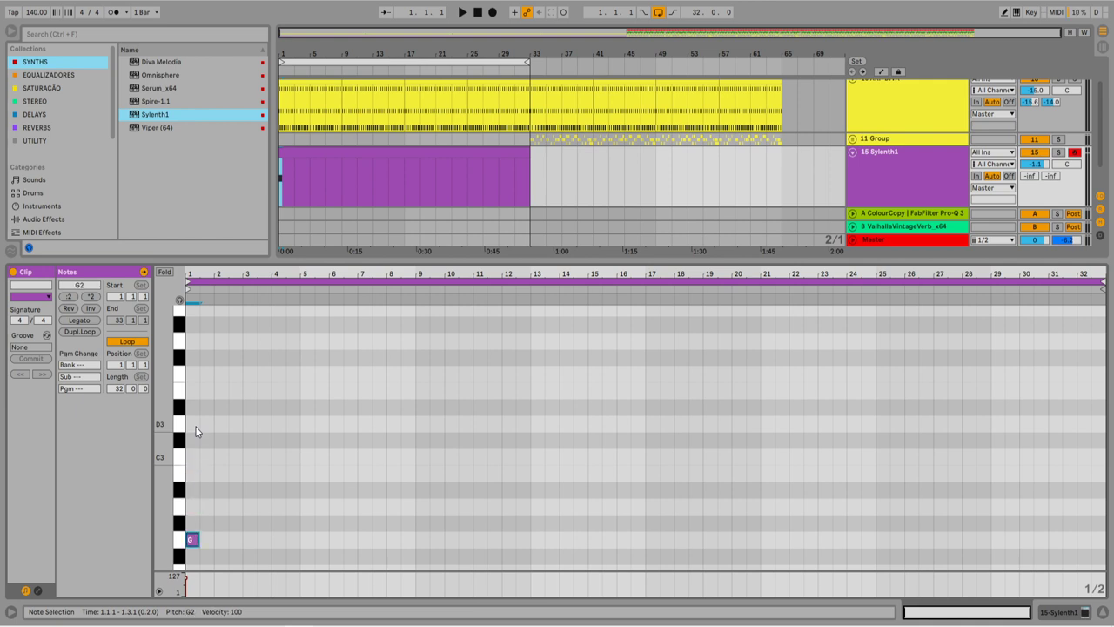
{"action": "left_click_drag", "start_coordinate": [198, 539], "coordinate": [1063, 481]}
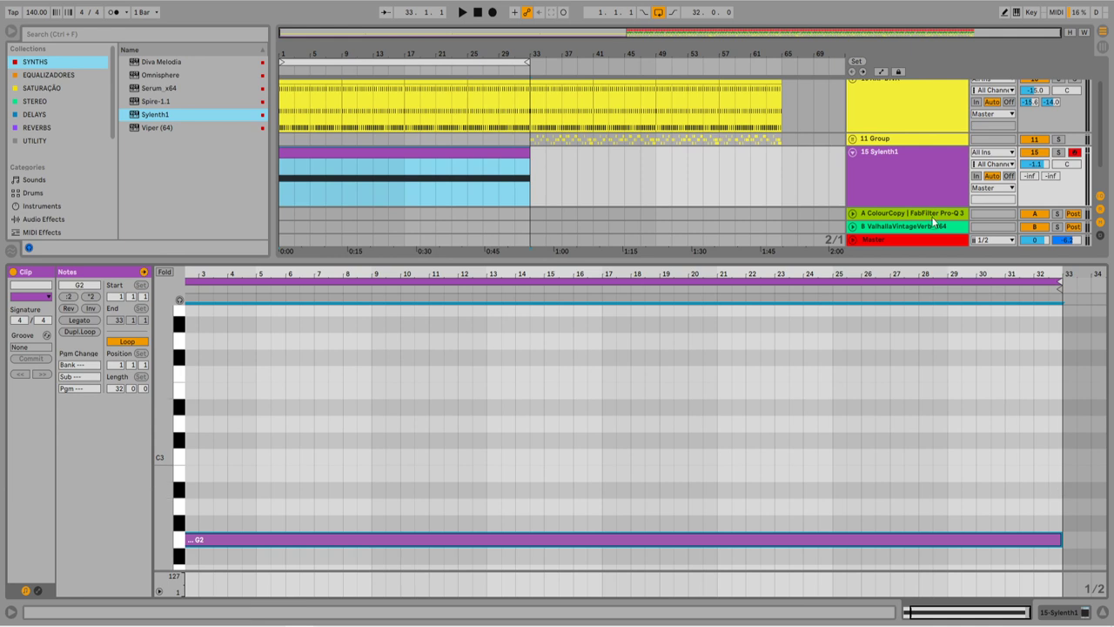
Step: Solo the Sylenth1 track and play its new clip from the beginning
{"action": "left_click", "coordinate": [915, 161]}
{"action": "left_click", "coordinate": [1059, 153]}
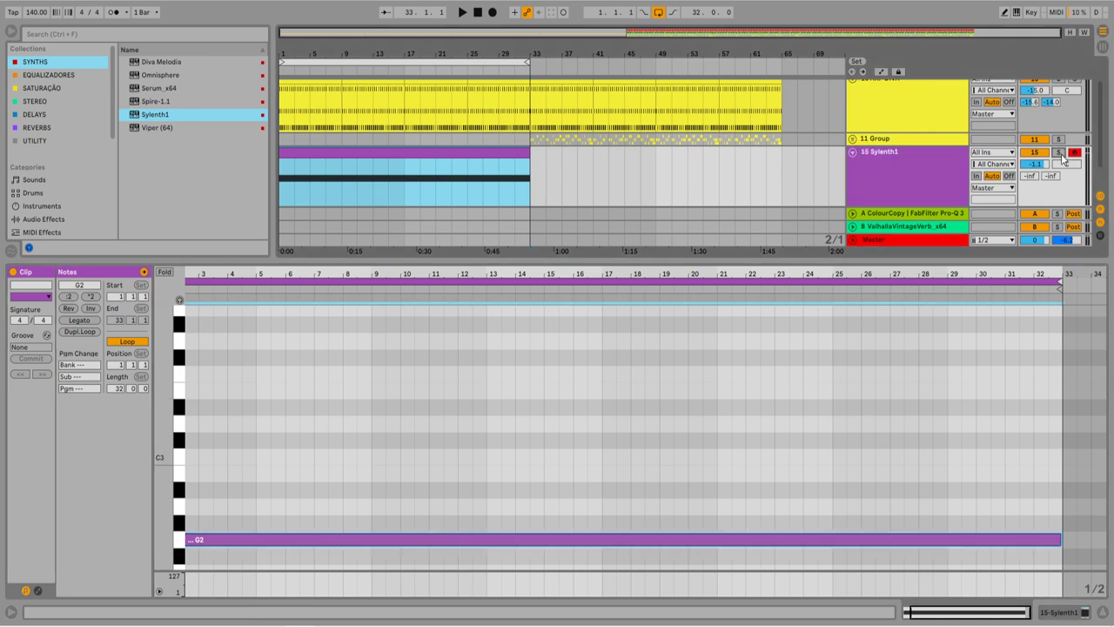
{"action": "left_click", "coordinate": [467, 152]}
{"action": "key", "text": "space"}
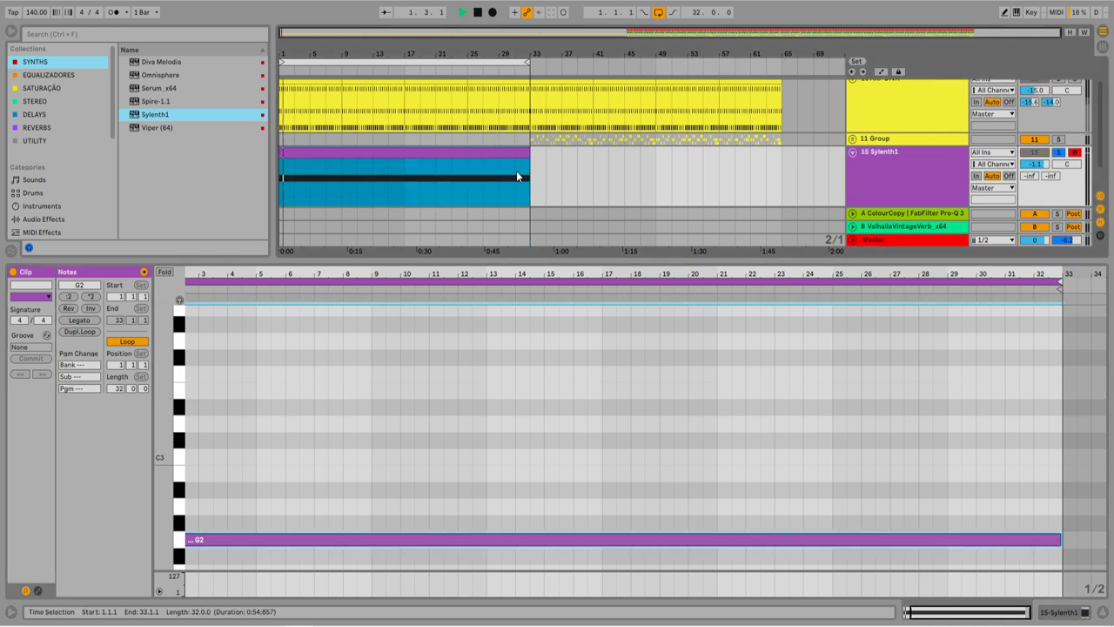
Step: Open the Sylenth1 plug-in and raise Filter A's cutoff to about 6.37 while listening to the clip
{"action": "double_click", "coordinate": [943, 182]}
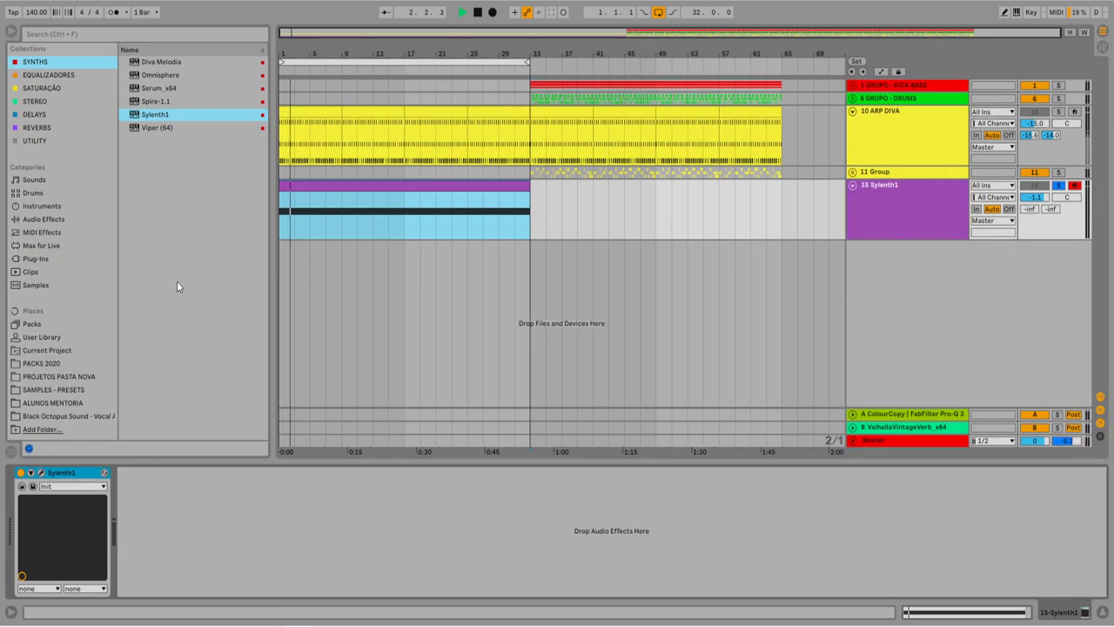
{"action": "left_click", "coordinate": [40, 471]}
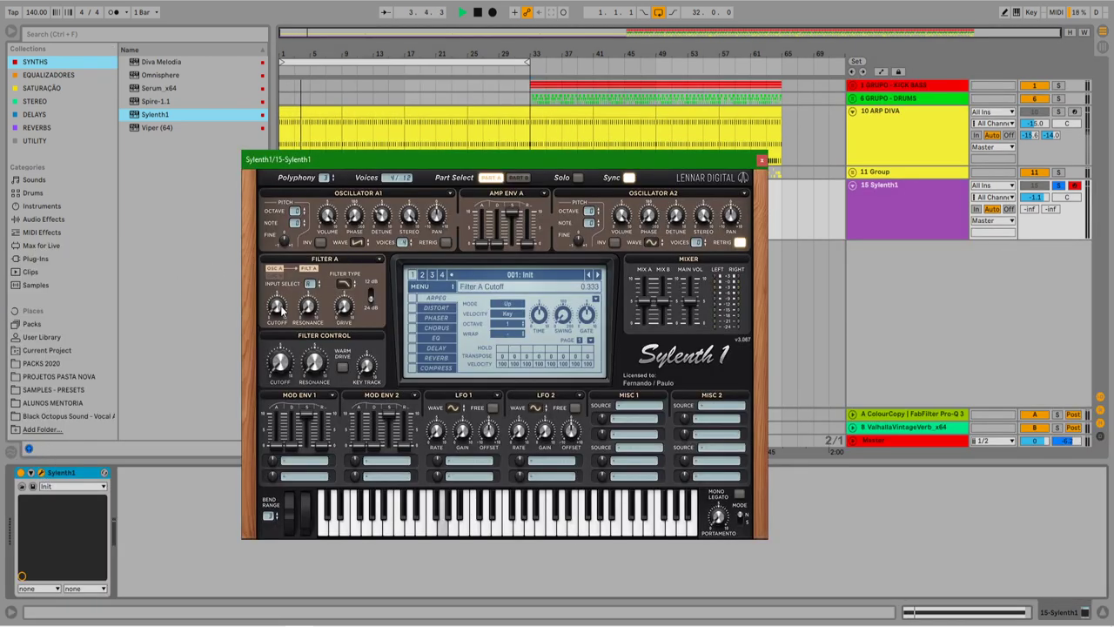
{"action": "key", "text": "space"}
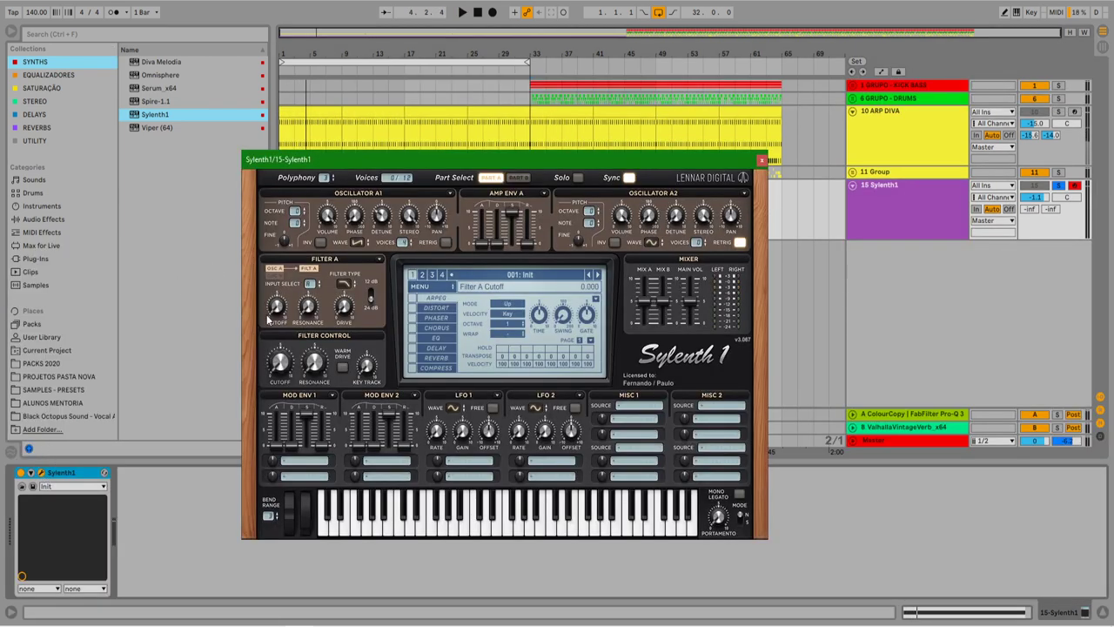
{"action": "left_click_drag", "start_coordinate": [522, 160], "coordinate": [486, 160]}
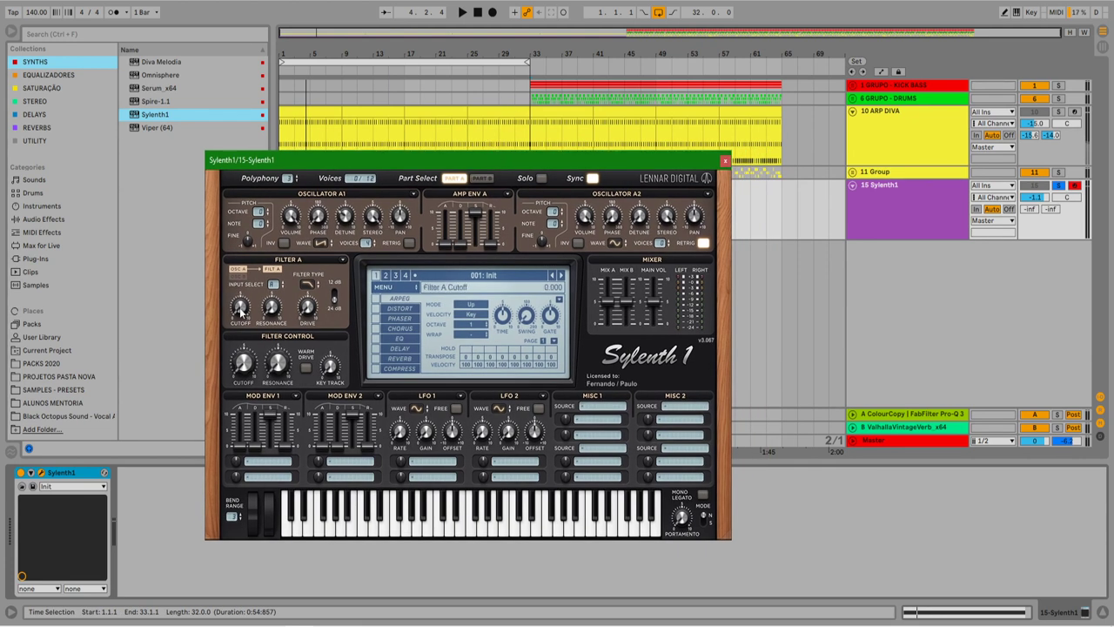
{"action": "key", "text": "space"}
{"action": "left_click_drag", "start_coordinate": [241, 310], "coordinate": [235, 246]}
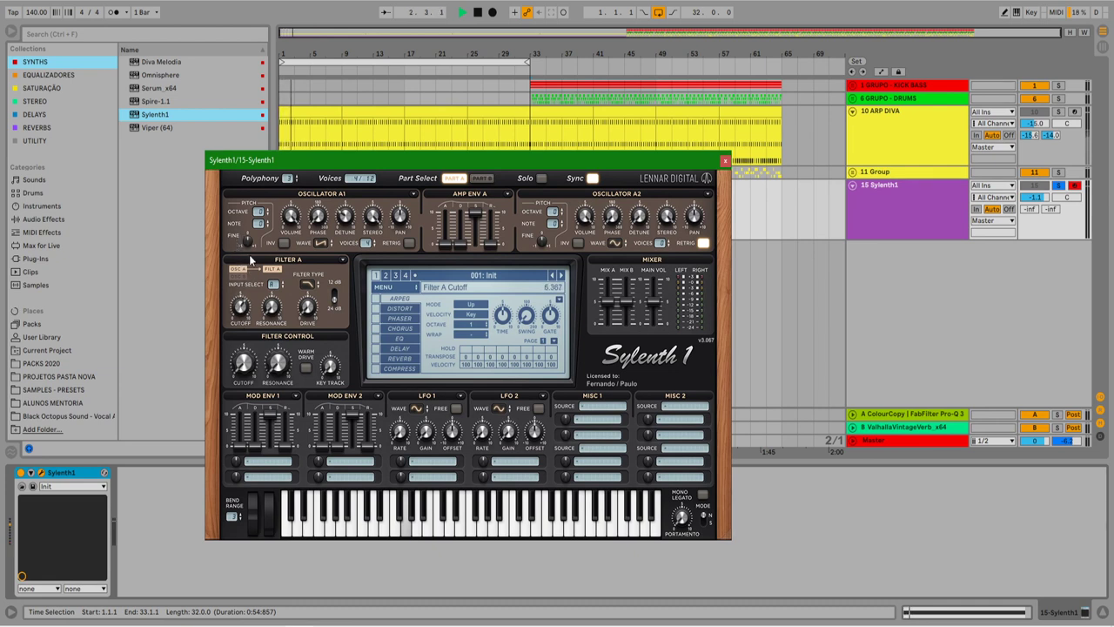
{"action": "left_click", "coordinate": [245, 363]}
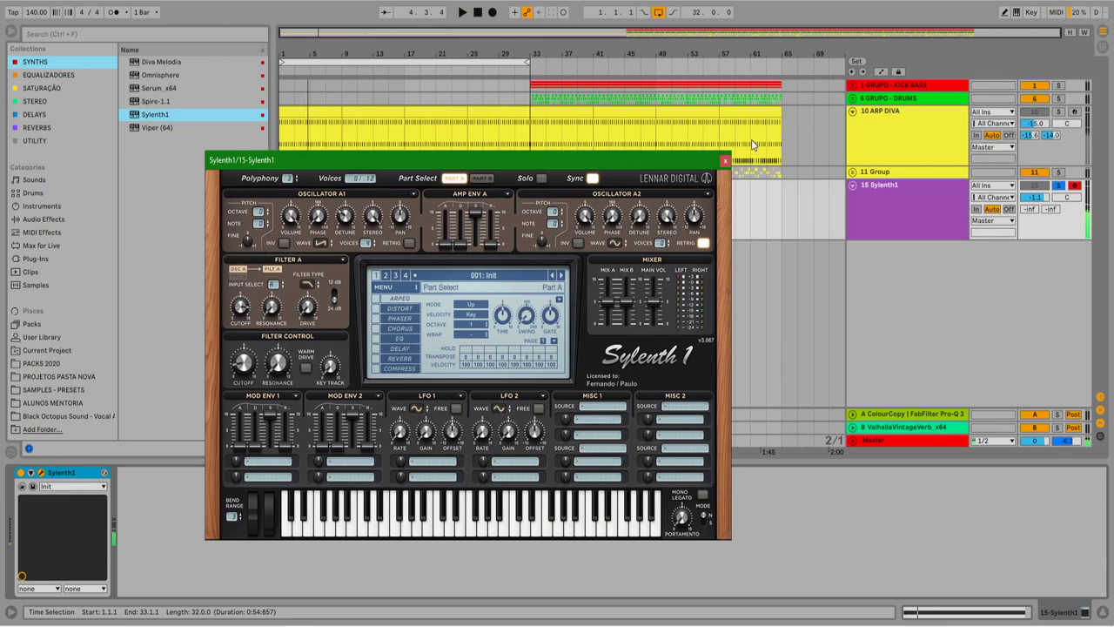
Step: Close the synth window, transpose the sustained G2 note down two octaves and play the clip
{"action": "left_click", "coordinate": [726, 161]}
{"action": "left_click", "coordinate": [450, 193]}
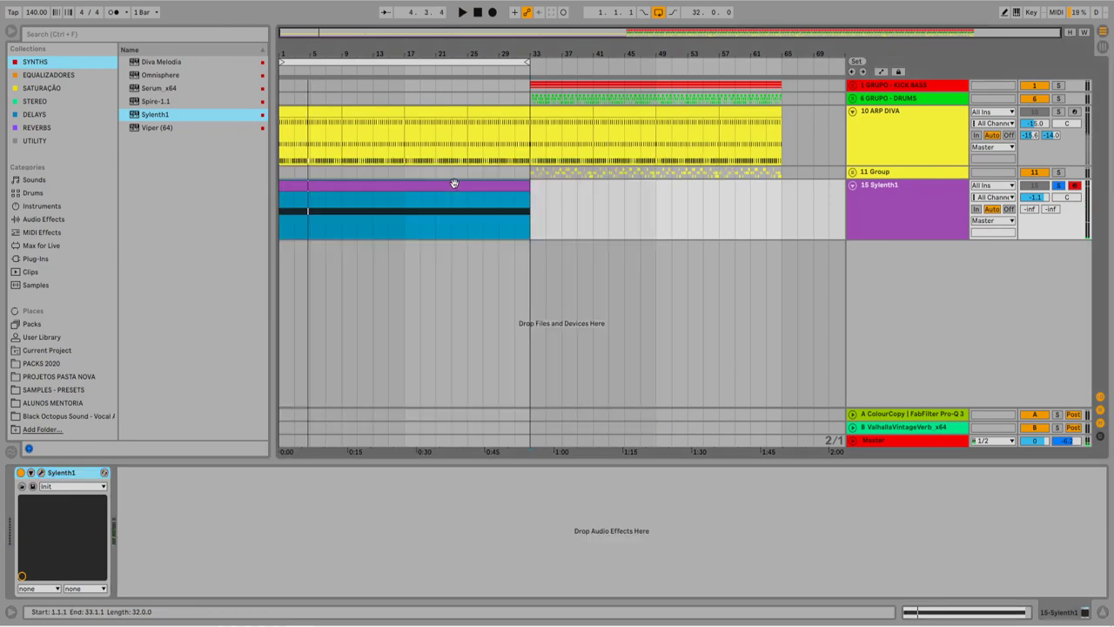
{"action": "double_click", "coordinate": [498, 189]}
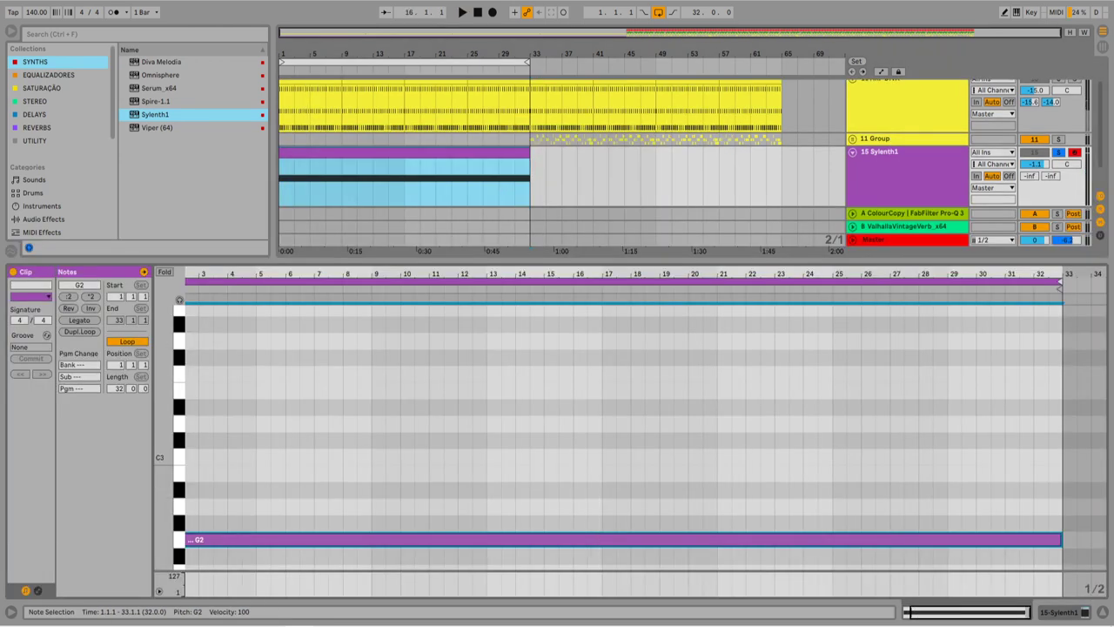
{"action": "key", "text": "shift+Down"}
{"action": "key", "text": "shift+Down"}
{"action": "key", "text": "space"}
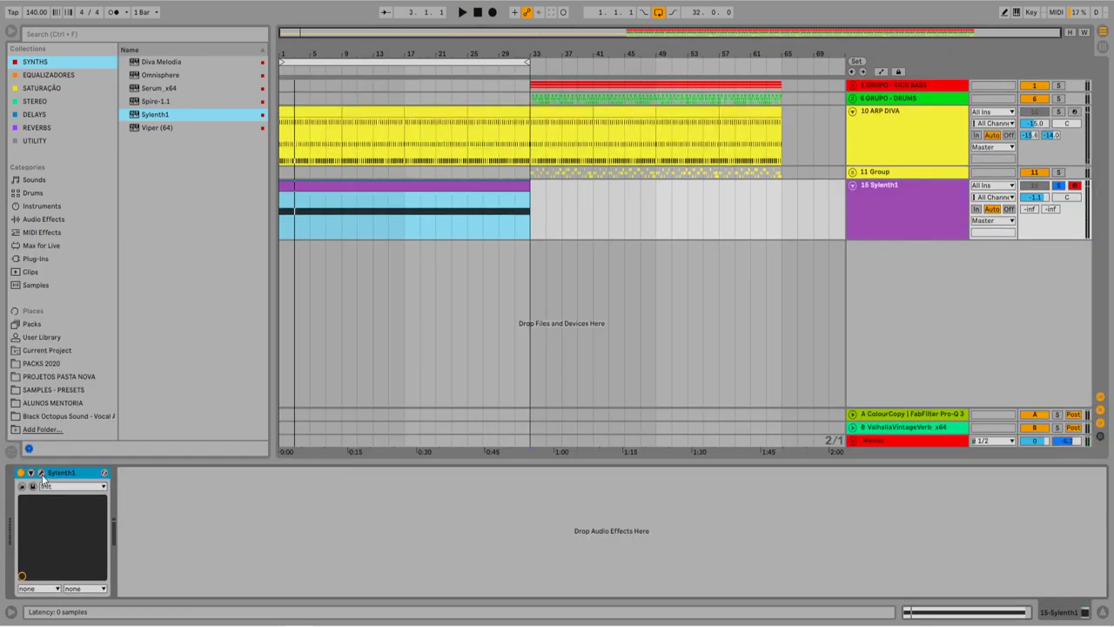
Step: Reopen Sylenth1 and set oscillator A1 to a detune of about 2.9 and 6 voices during playback
{"action": "left_click", "coordinate": [40, 471]}
{"action": "mouse_move", "coordinate": [395, 153]}
{"action": "left_mouse_down"}
{"action": "mouse_move", "coordinate": [340, 113]}
{"action": "mouse_move", "coordinate": [414, 149]}
{"action": "left_mouse_up"}
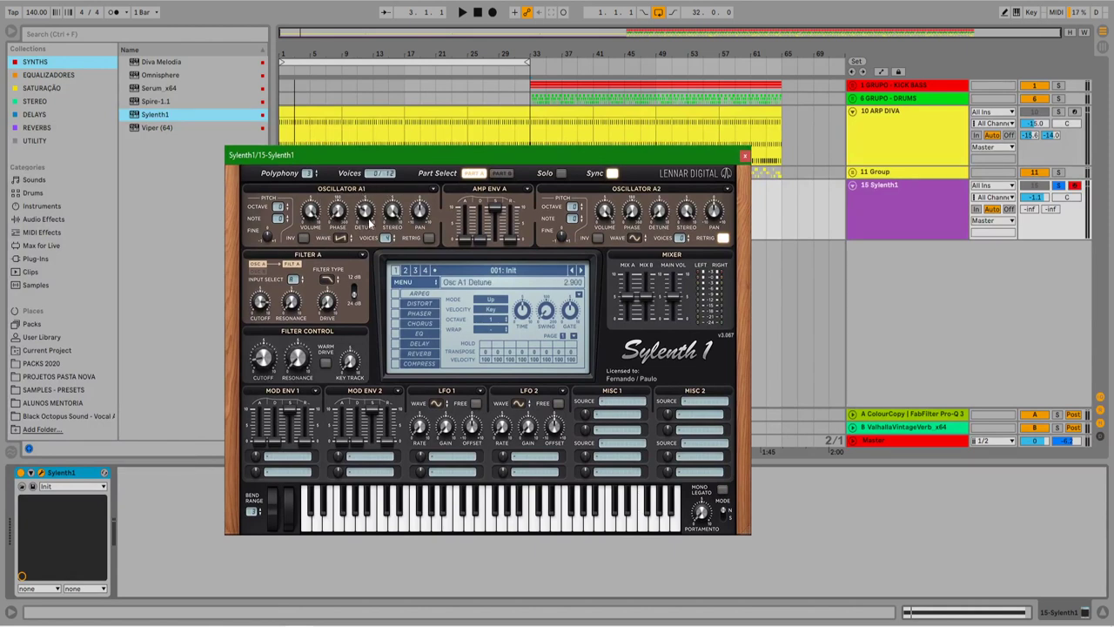
{"action": "key", "text": "space"}
{"action": "left_click_drag", "start_coordinate": [372, 223], "coordinate": [394, 226]}
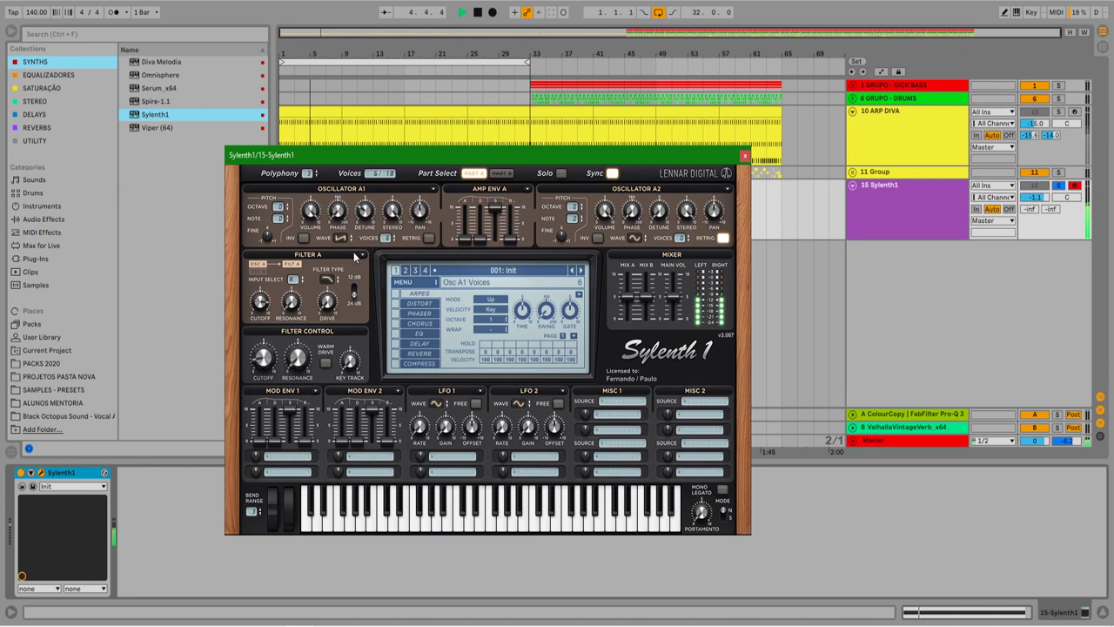
Step: Set Filter A's resonance to about 2.17 and close the Sylenth1 window
{"action": "left_click", "coordinate": [291, 302]}
{"action": "left_click_drag", "start_coordinate": [291, 302], "coordinate": [295, 277]}
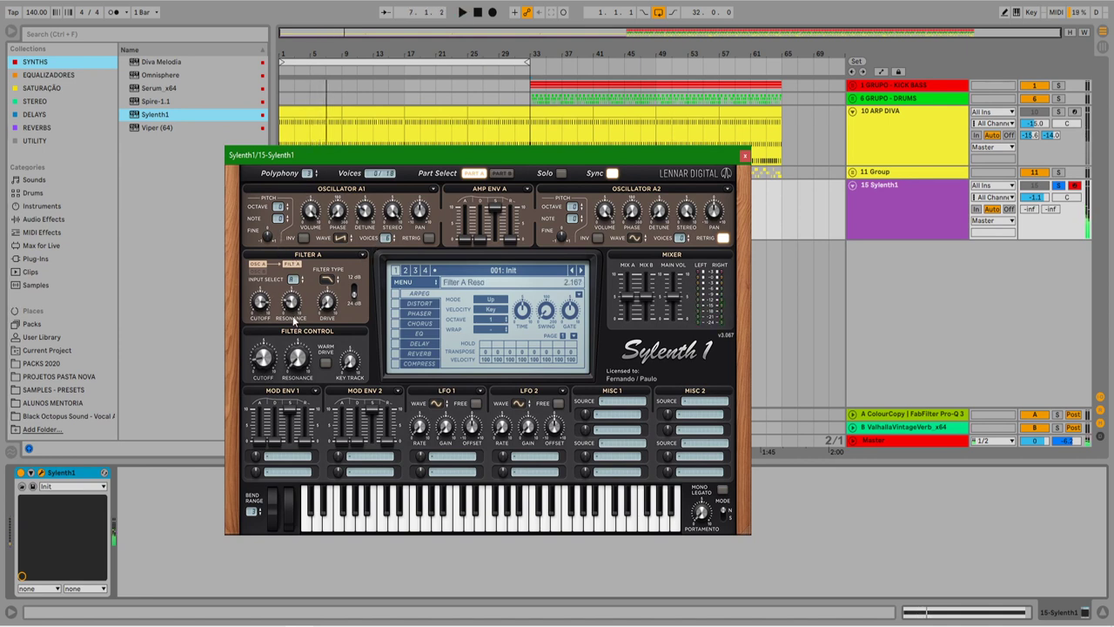
{"action": "left_click", "coordinate": [745, 155]}
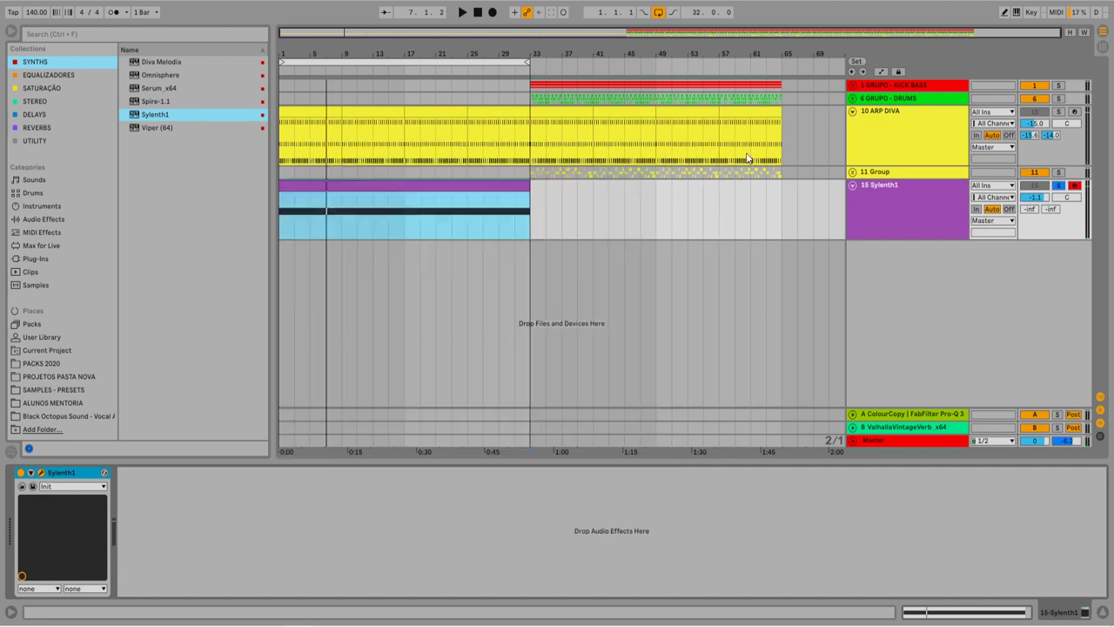
Step: Add FabFilter Pro-Q 3 after Sylenth1 and shift its low cut and high cut bands slightly higher in frequency
{"action": "left_click", "coordinate": [64, 74]}
{"action": "double_click", "coordinate": [148, 64]}
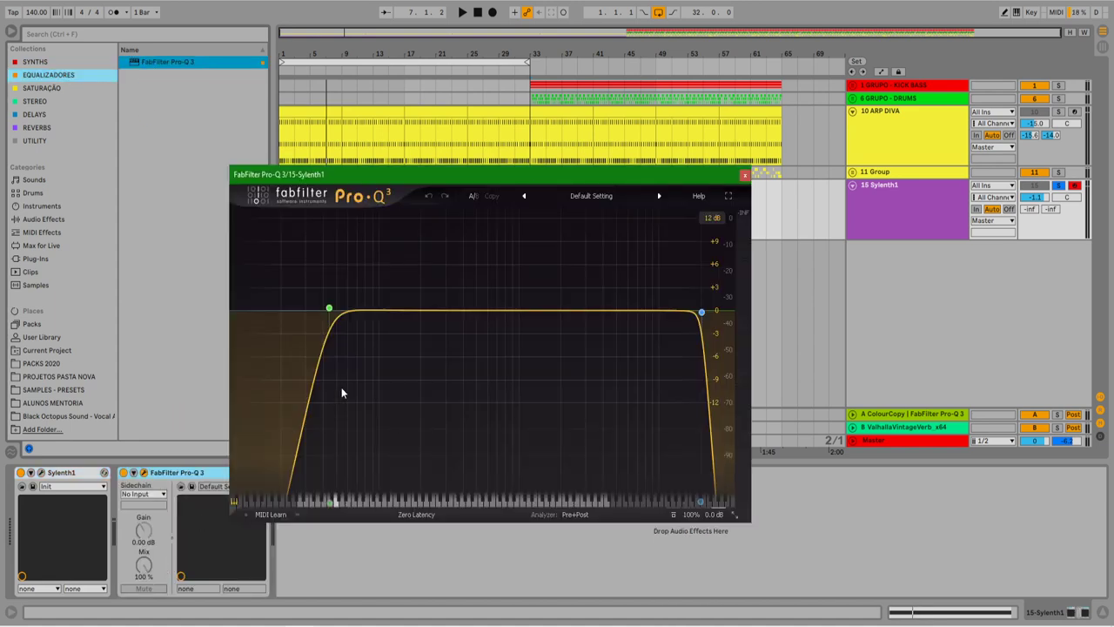
{"action": "left_click_drag", "start_coordinate": [330, 308], "coordinate": [340, 319]}
{"action": "left_click_drag", "start_coordinate": [703, 311], "coordinate": [711, 316]}
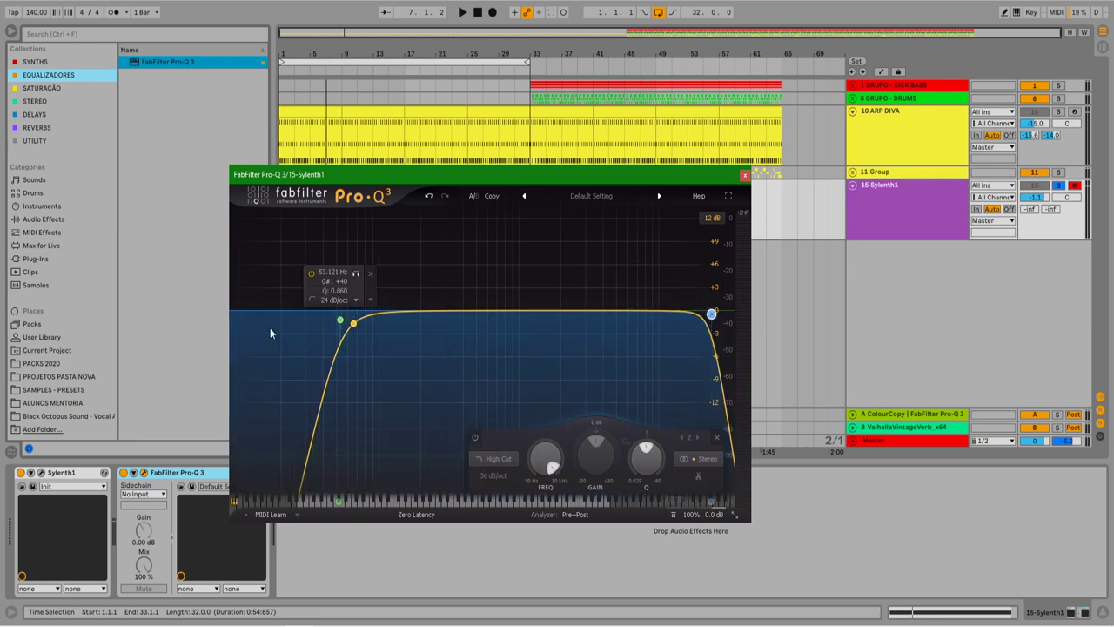
{"action": "mouse_move", "coordinate": [339, 319]}
{"action": "left_mouse_down"}
{"action": "mouse_move", "coordinate": [324, 317]}
{"action": "mouse_move", "coordinate": [332, 320]}
{"action": "left_mouse_up"}
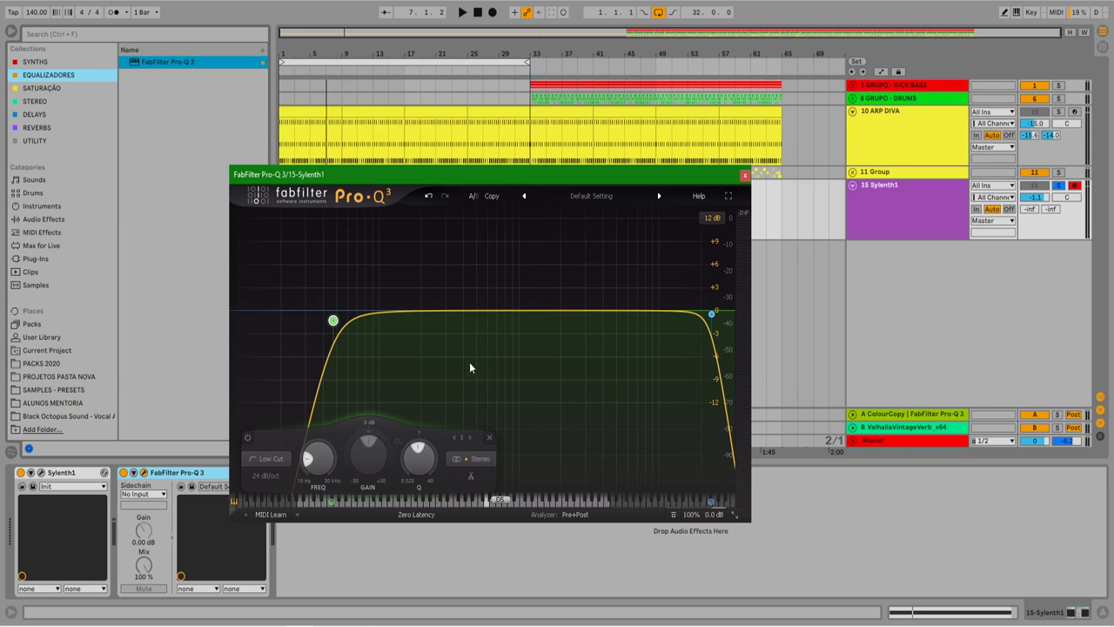
{"action": "left_click_drag", "start_coordinate": [547, 170], "coordinate": [573, 196]}
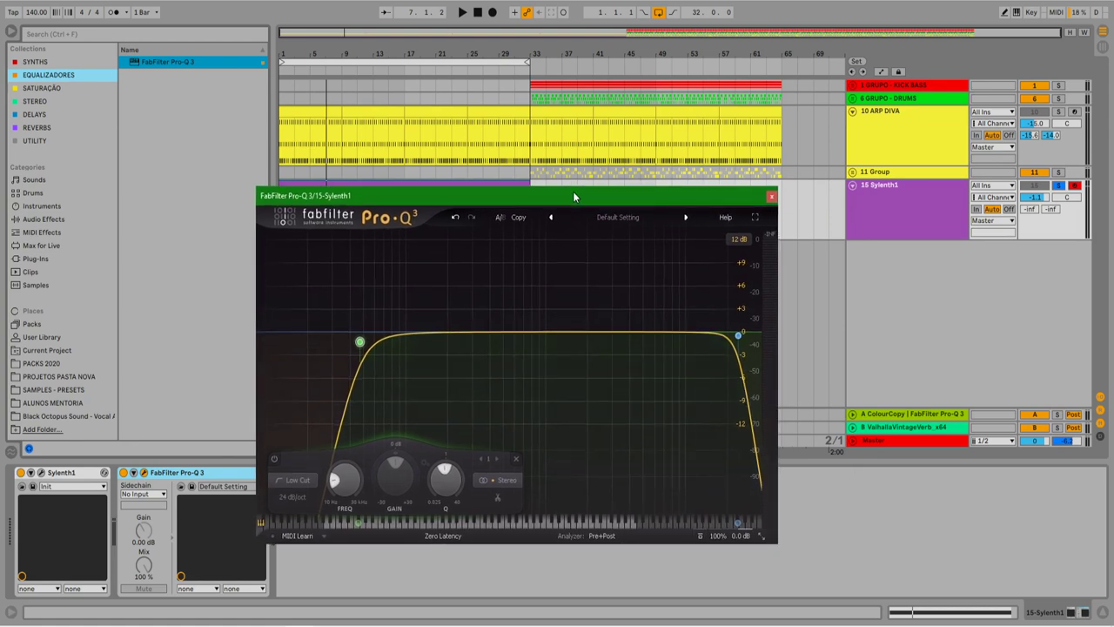
{"action": "left_click", "coordinate": [771, 198]}
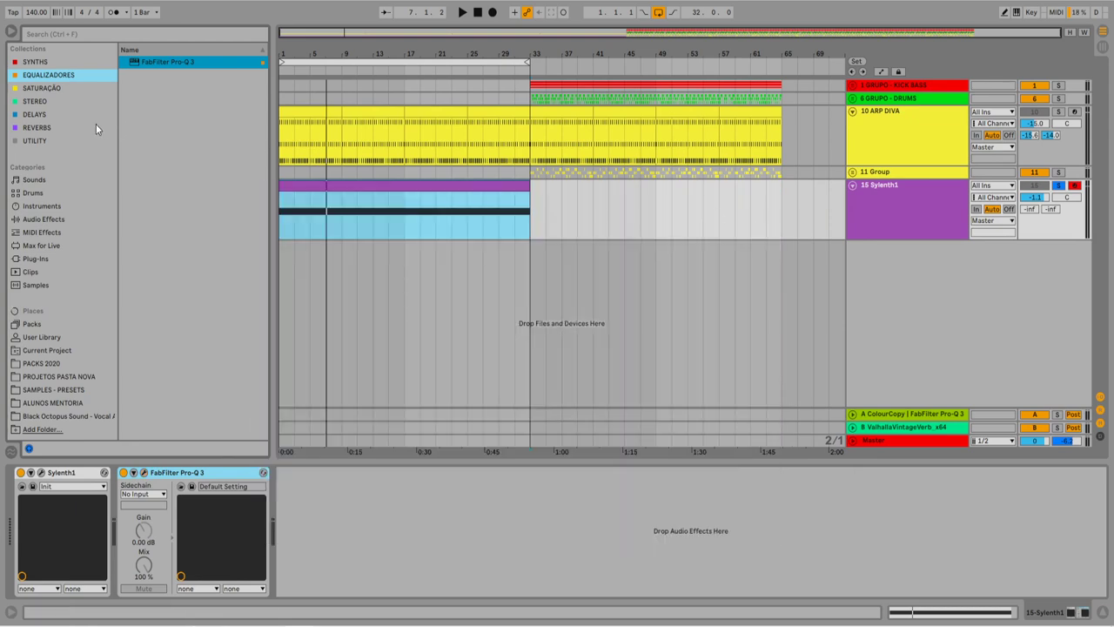
Step: Add ValhallaVintageVerb after the equalizer and set its LowCut to 420 Hz
{"action": "left_click", "coordinate": [42, 127]}
{"action": "double_click", "coordinate": [171, 87]}
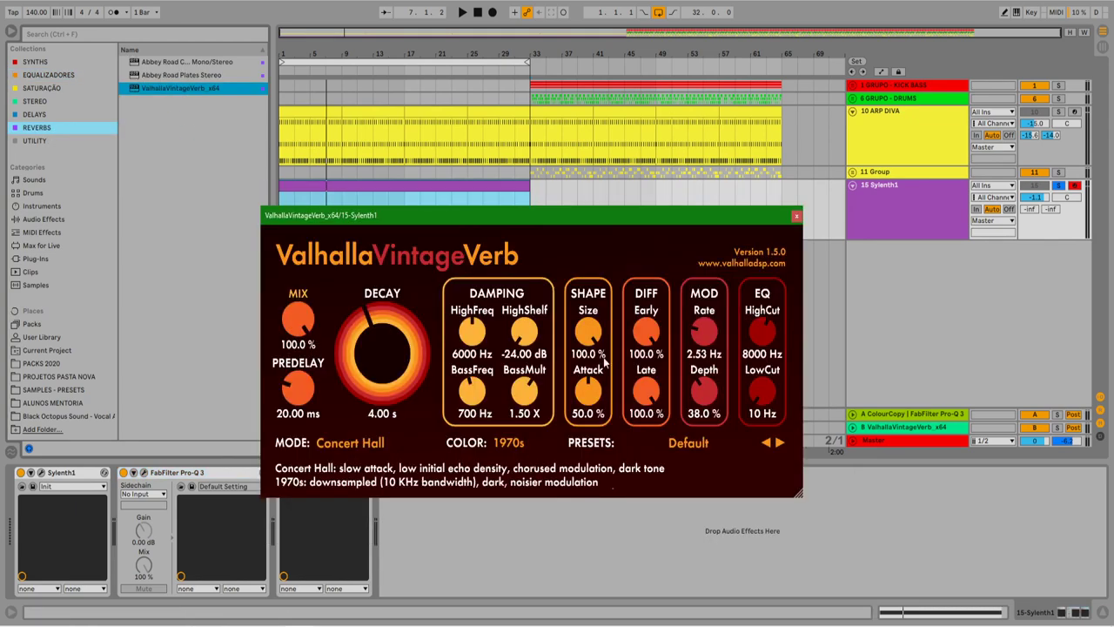
{"action": "left_click_drag", "start_coordinate": [758, 397], "coordinate": [762, 318]}
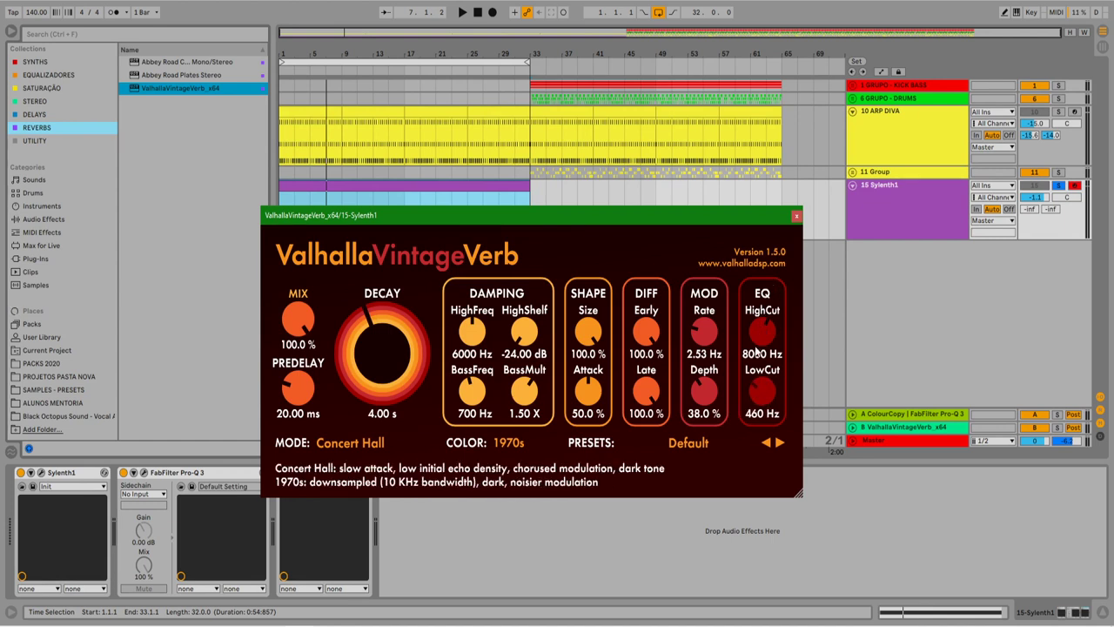
{"action": "left_click_drag", "start_coordinate": [760, 358], "coordinate": [760, 353]}
Step: Set the reverb's decay to 7.18 s and its mix to 33.2 %, and play the clip
{"action": "left_click_drag", "start_coordinate": [298, 320], "coordinate": [286, 393]}
{"action": "left_click_drag", "start_coordinate": [390, 350], "coordinate": [388, 340]}
{"action": "left_click_drag", "start_coordinate": [297, 324], "coordinate": [307, 315]}
{"action": "key", "text": "space"}
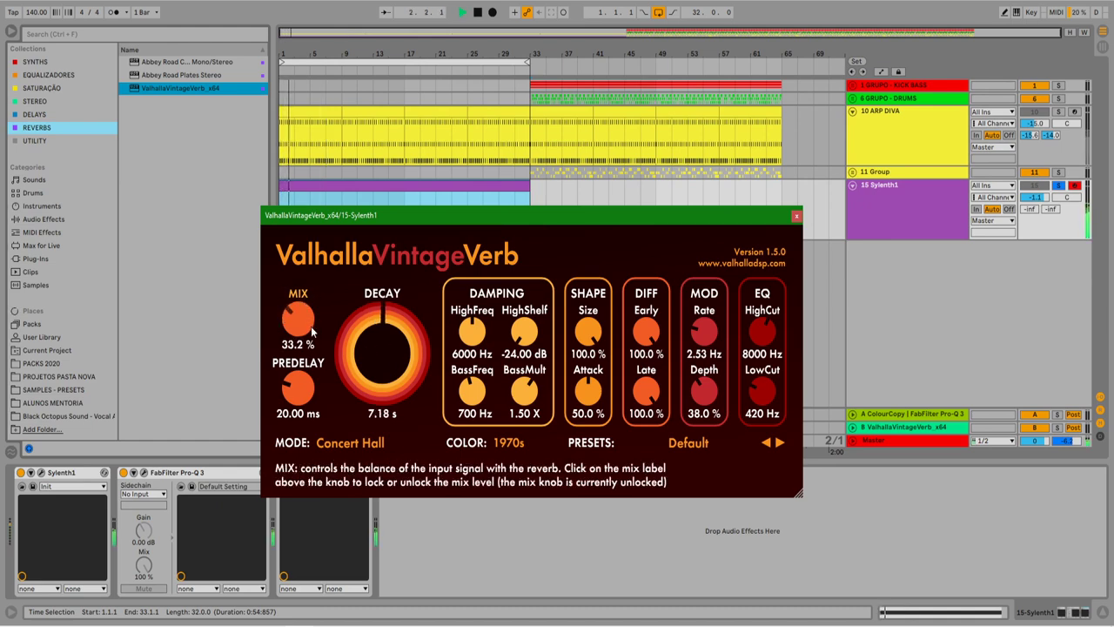
Step: Reopen Sylenth1 and adjust Filter A's cutoff to about 6.77
{"action": "left_click", "coordinate": [41, 472]}
{"action": "mouse_move", "coordinate": [257, 310]}
{"action": "left_mouse_down"}
{"action": "mouse_move", "coordinate": [261, 335]}
{"action": "mouse_move", "coordinate": [266, 317]}
{"action": "left_mouse_up"}
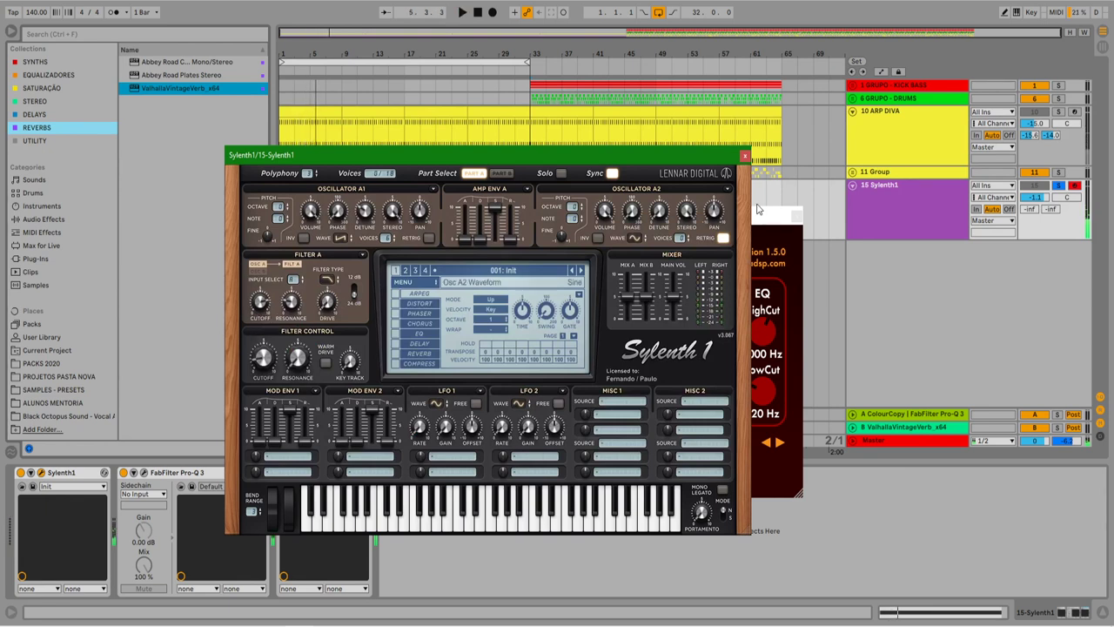
{"action": "left_click_drag", "start_coordinate": [260, 298], "coordinate": [261, 303]}
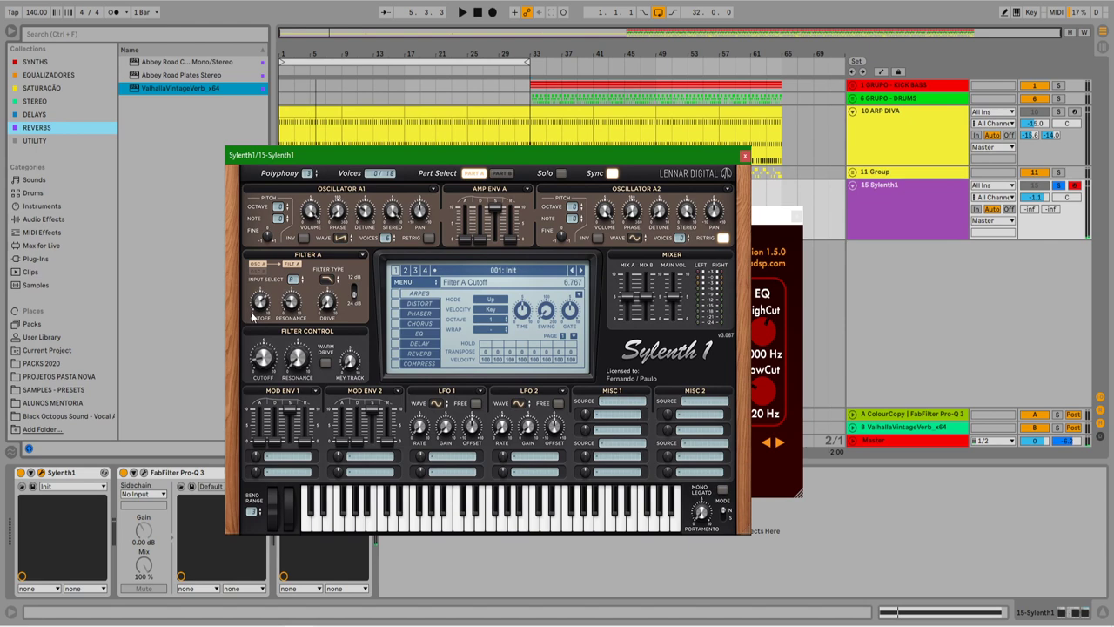
Step: Take the Sylenth1 track out of solo and set Filter A's cutoff to about 7.13 while the arrangement plays from the start
{"action": "left_click_drag", "start_coordinate": [732, 160], "coordinate": [830, 291]}
{"action": "left_click", "coordinate": [1066, 195]}
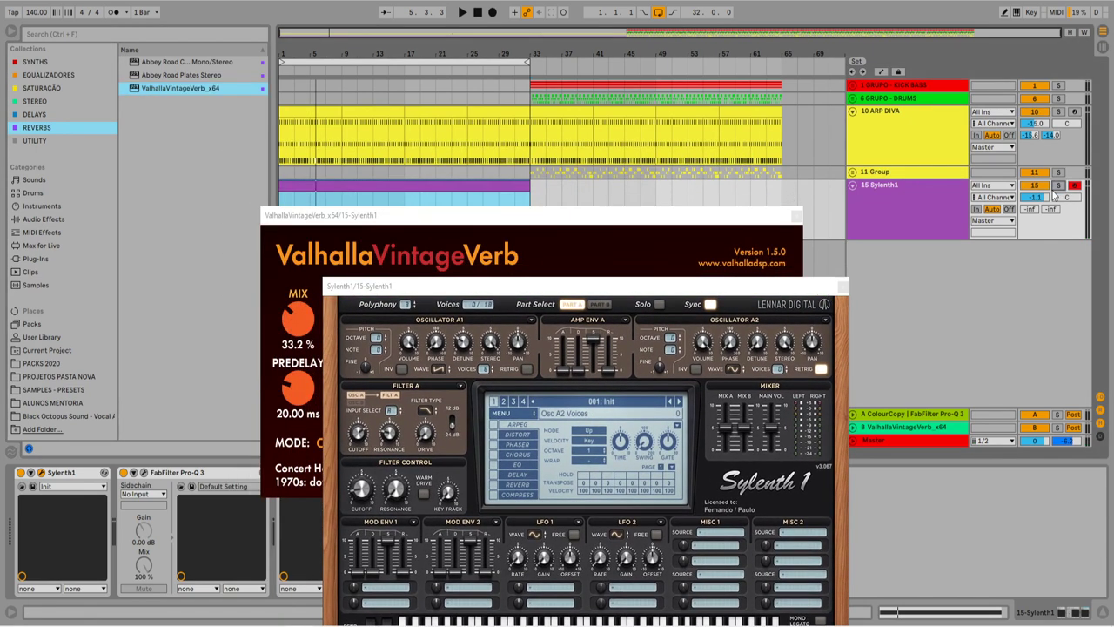
{"action": "key", "text": "space"}
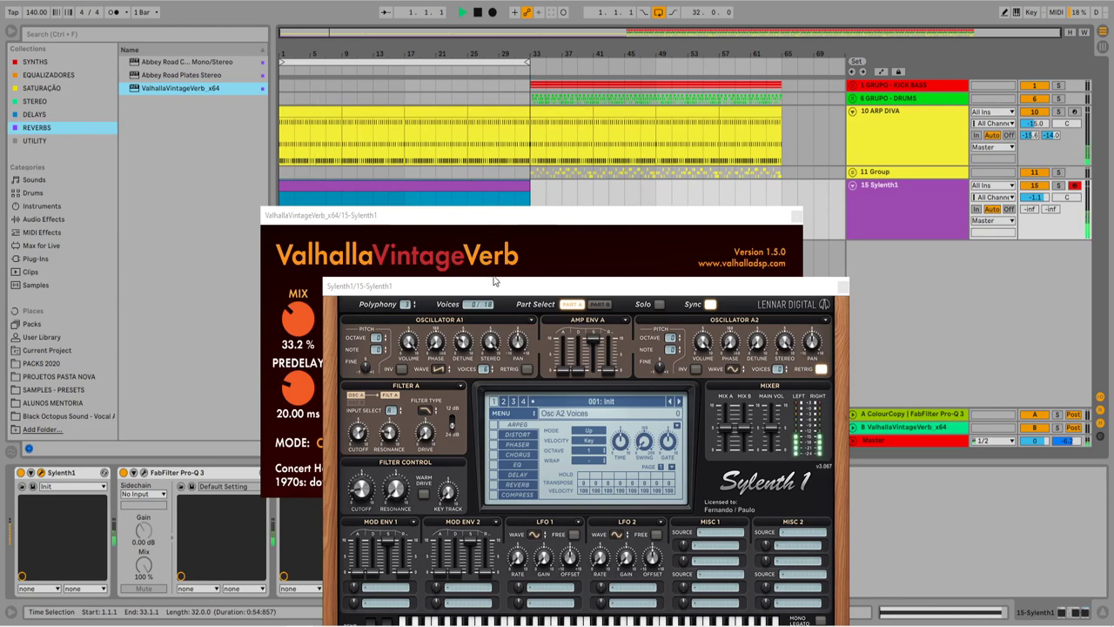
{"action": "left_click_drag", "start_coordinate": [502, 285], "coordinate": [569, 159]}
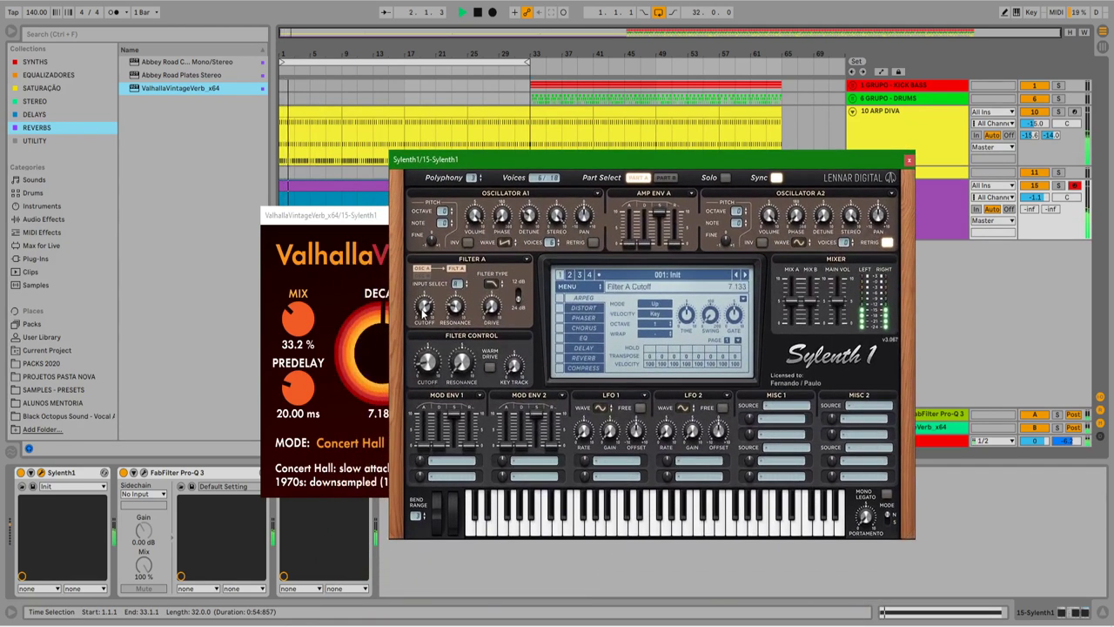
{"action": "mouse_move", "coordinate": [427, 313]}
{"action": "left_mouse_down"}
{"action": "mouse_move", "coordinate": [426, 268]}
{"action": "mouse_move", "coordinate": [426, 306]}
{"action": "left_mouse_up"}
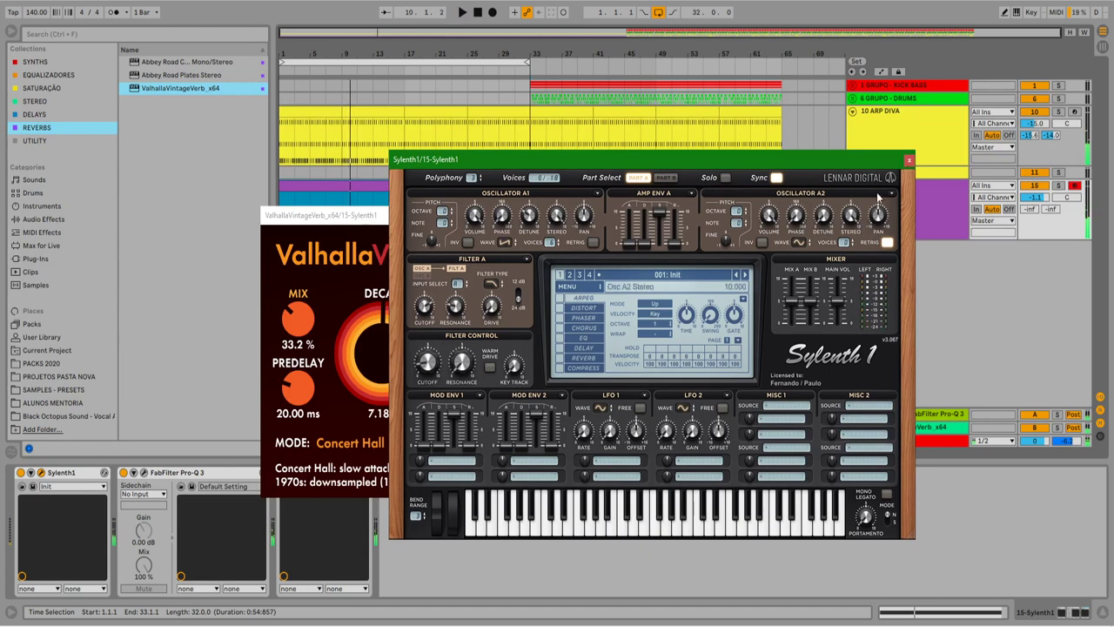
Step: Close the Sylenth1 and ValhallaVintageVerb plug-in windows to clear the view of the arrangement and device chain
{"action": "left_click", "coordinate": [909, 159]}
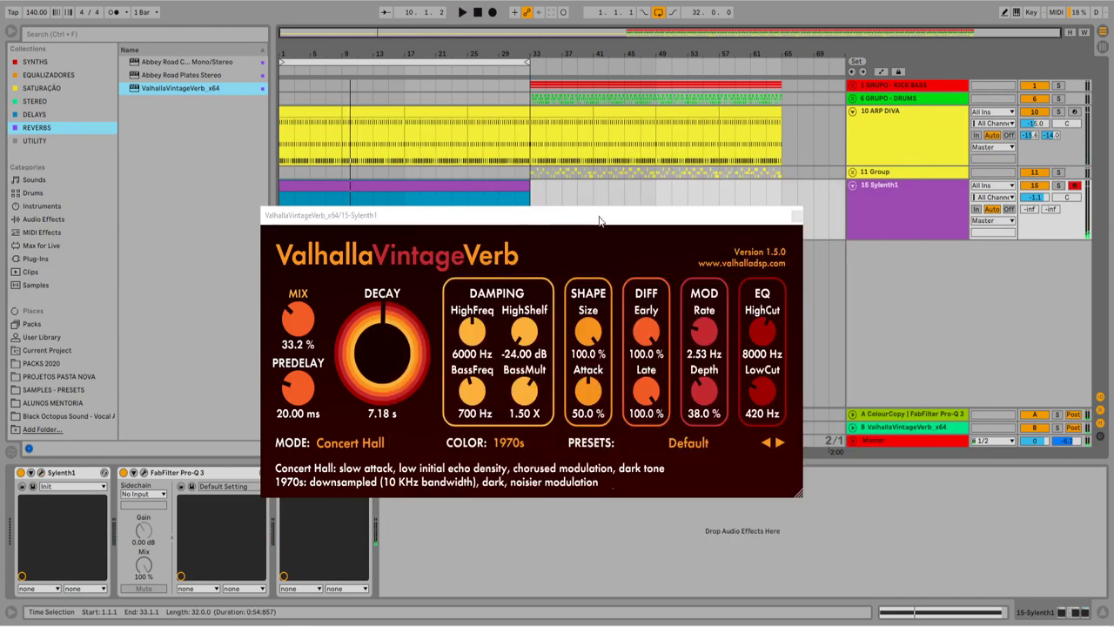
{"action": "left_click_drag", "start_coordinate": [605, 219], "coordinate": [614, 294]}
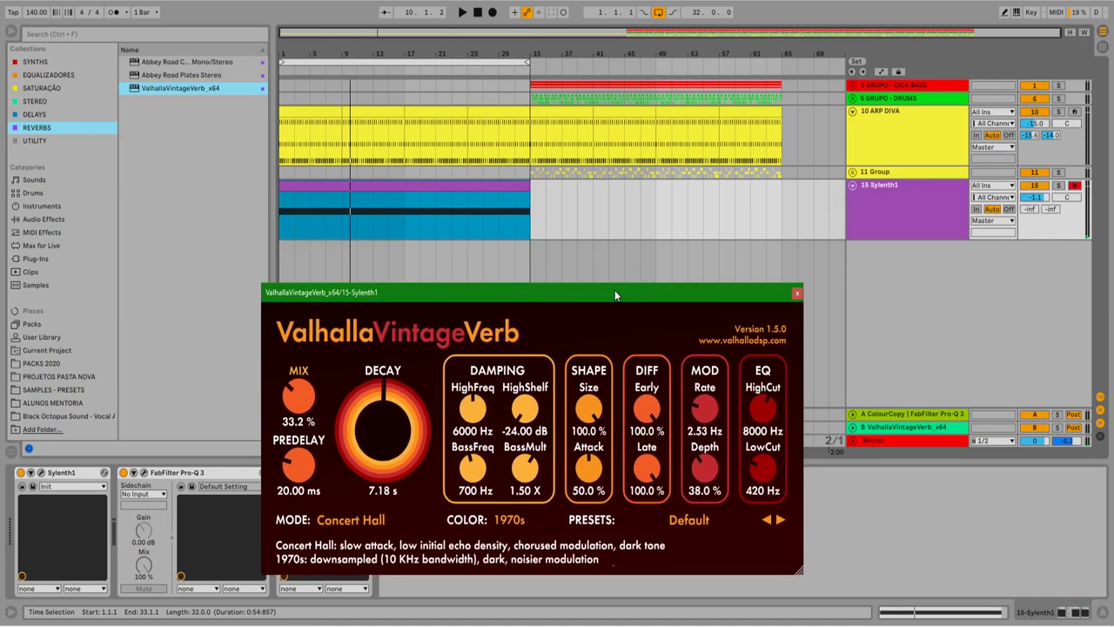
{"action": "left_click", "coordinate": [415, 185]}
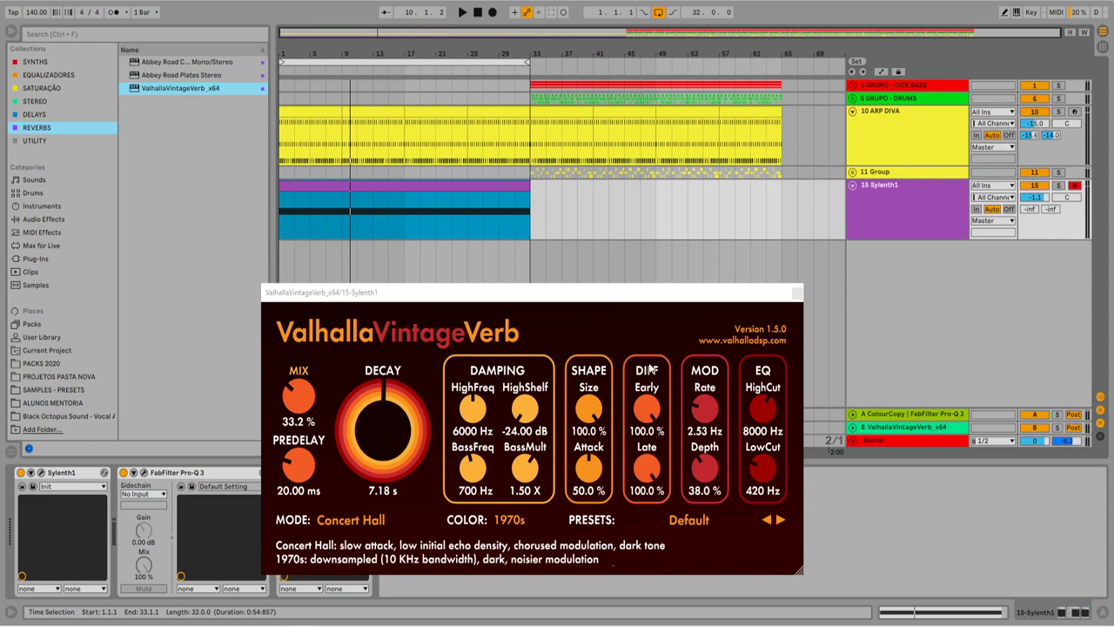
{"action": "left_click_drag", "start_coordinate": [520, 296], "coordinate": [541, 194]}
{"action": "left_click", "coordinate": [79, 497]}
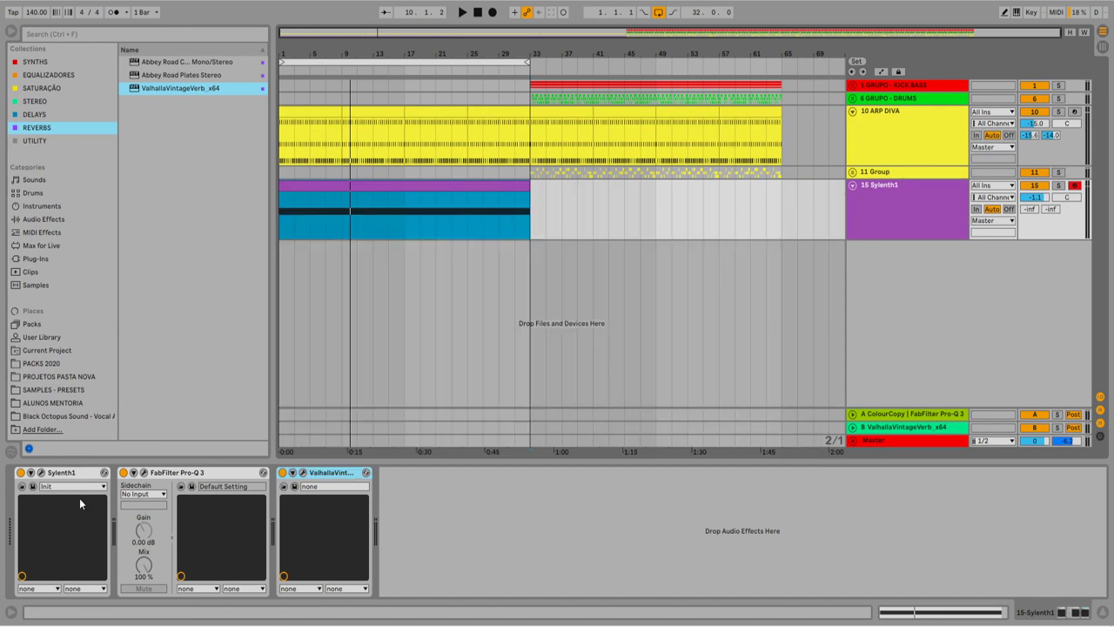